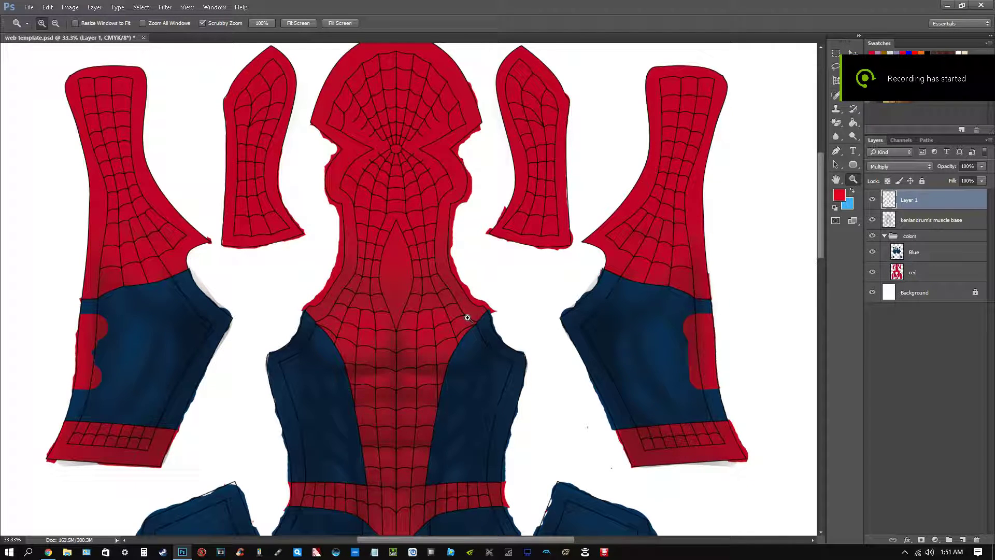
Check the template's current colour mode without changing it
{"action": "scroll", "coordinate": [467, 317], "scroll_direction": "up", "scroll_amount": 1}
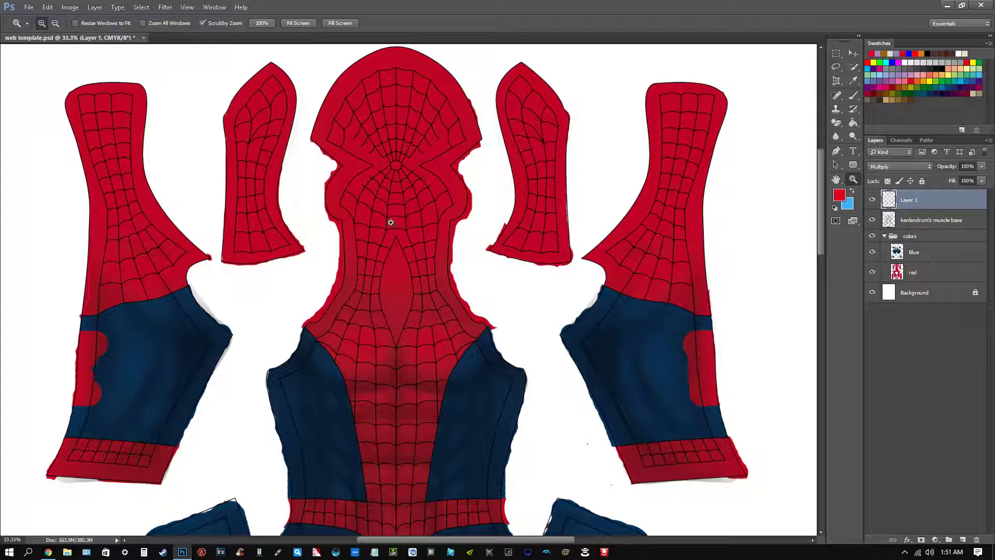
{"action": "scroll", "coordinate": [423, 398], "scroll_direction": "down", "scroll_amount": 5}
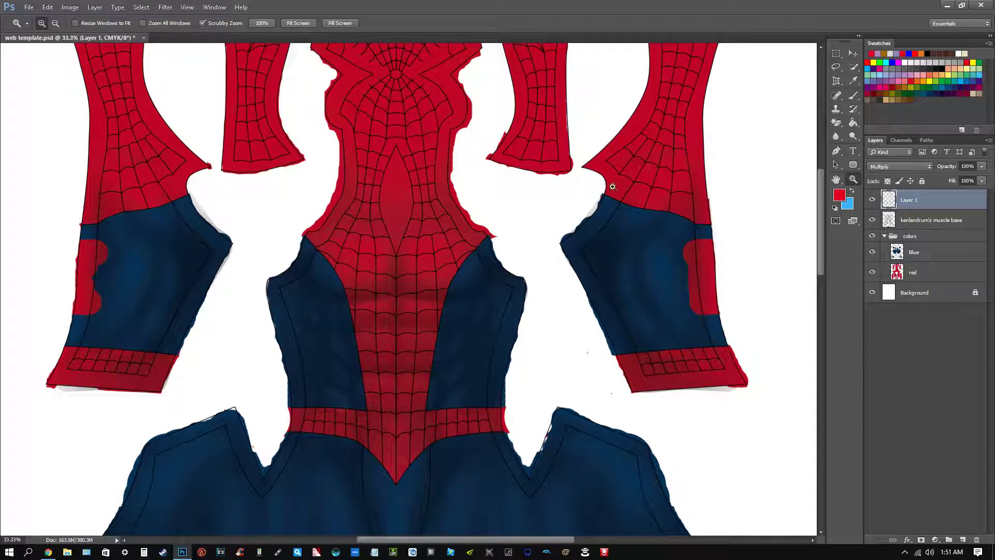
{"action": "scroll", "coordinate": [468, 262], "scroll_direction": "up", "scroll_amount": 3}
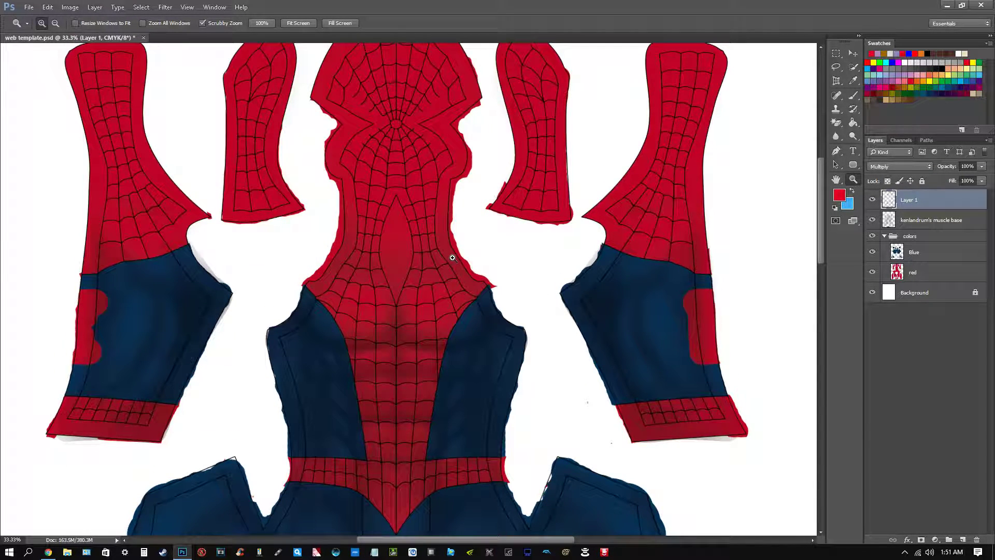
{"action": "scroll", "coordinate": [310, 191], "scroll_direction": "up", "scroll_amount": 1}
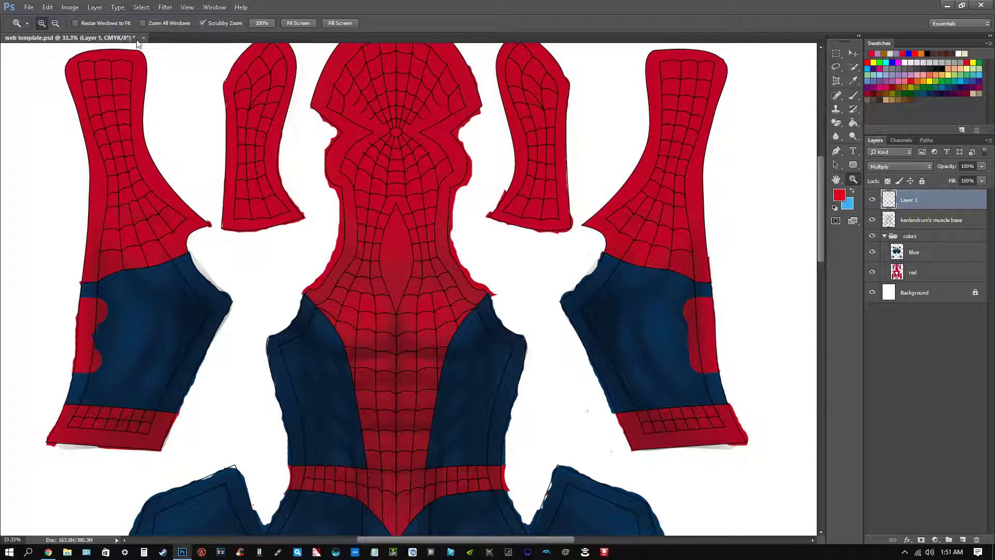
{"action": "left_click", "coordinate": [70, 8]}
{"action": "mouse_move", "coordinate": [165, 20]}
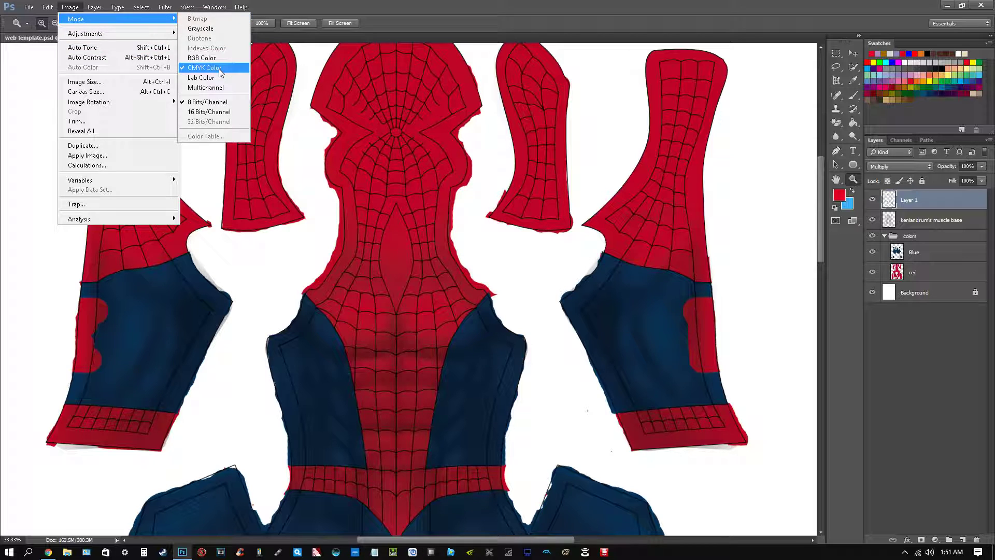
{"action": "left_click", "coordinate": [383, 2]}
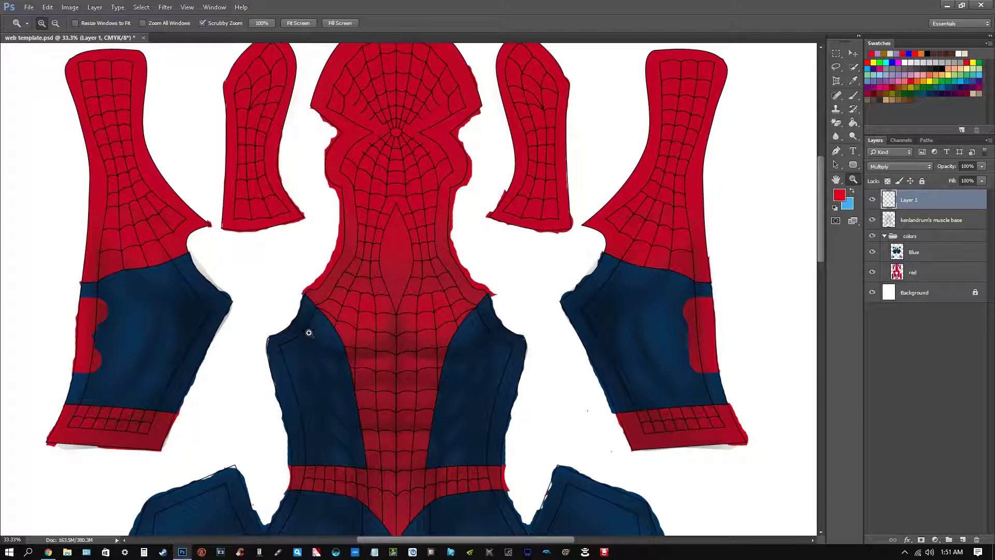
{"action": "scroll", "coordinate": [464, 224], "scroll_direction": "down", "scroll_amount": 2}
{"action": "scroll", "coordinate": [446, 288], "scroll_direction": "up", "scroll_amount": 3}
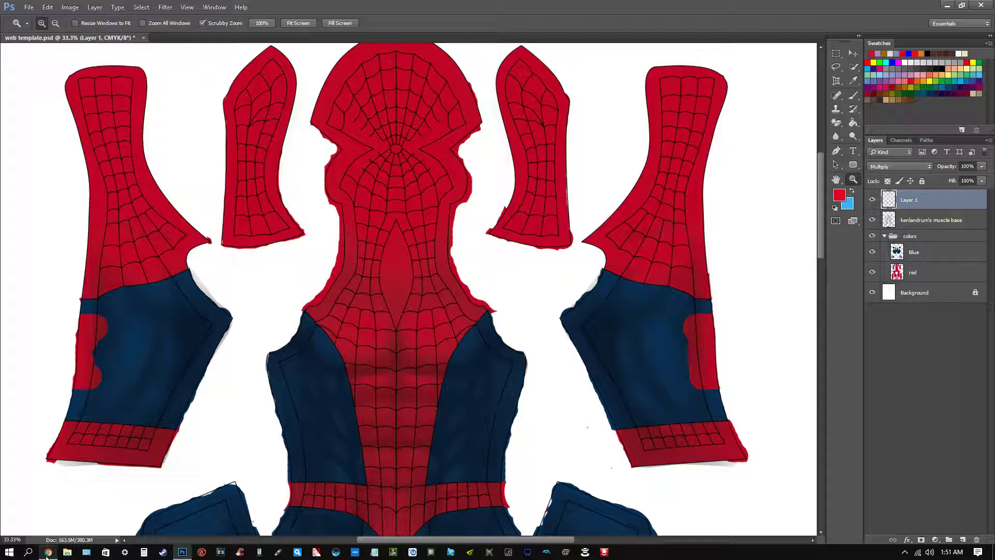
Google 'cmyk red' in Chrome and open the colors bookmark folder
{"action": "left_click", "coordinate": [46, 552]}
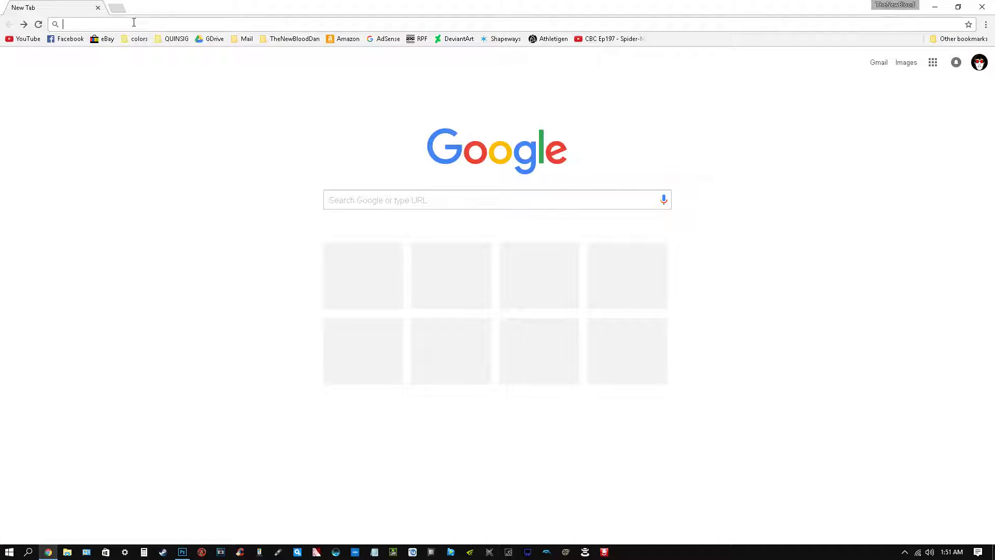
{"action": "type", "text": "cmyk"}
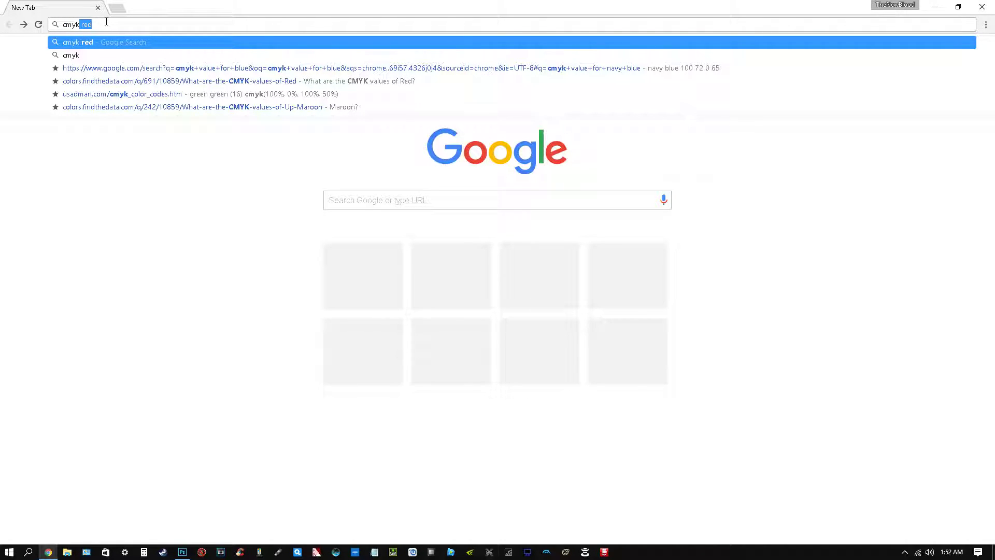
{"action": "type", "text": "red"}
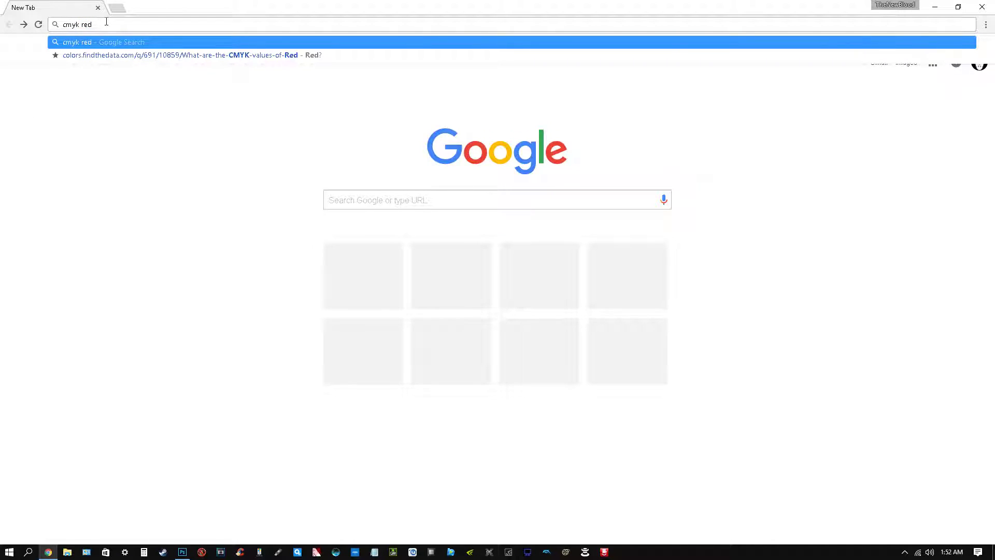
{"action": "key", "text": "Return"}
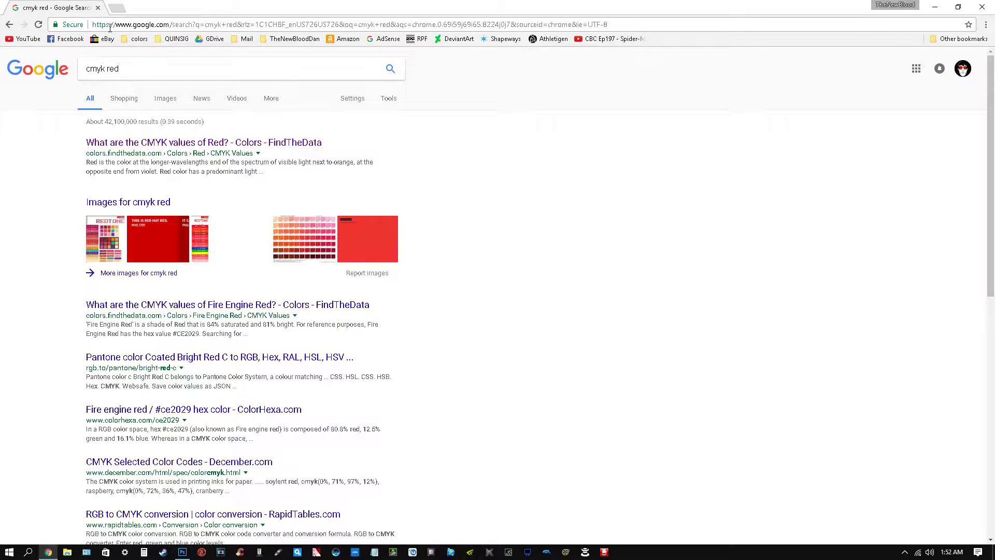
{"action": "scroll", "coordinate": [159, 439], "scroll_direction": "down", "scroll_amount": 5}
{"action": "scroll", "coordinate": [159, 439], "scroll_direction": "up", "scroll_amount": 5}
{"action": "left_click", "coordinate": [136, 39]}
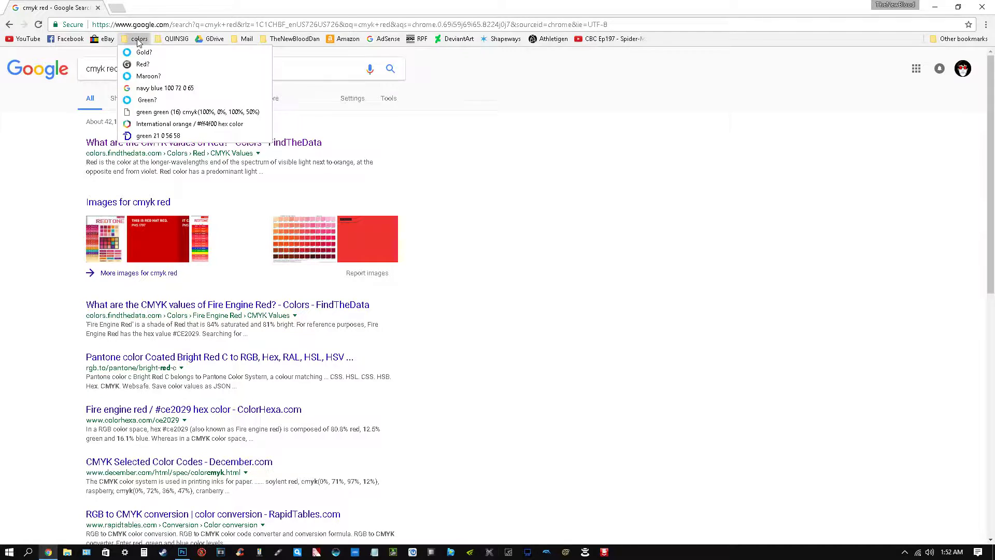
Read Red's CMYK (C0 M99 Y100 K0) from the 'Red?' FindTheData bookmark, then return to Photoshop
{"action": "left_click", "coordinate": [141, 64]}
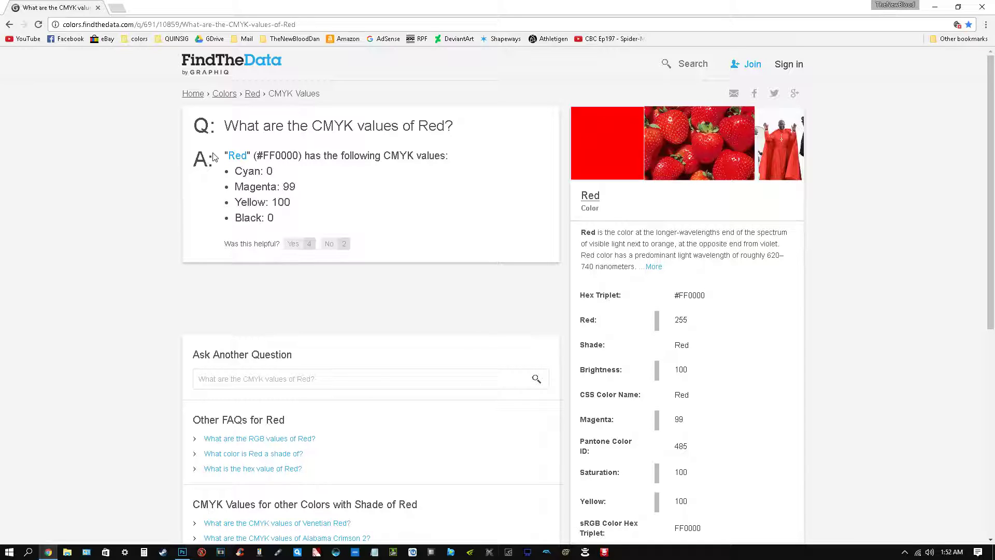
{"action": "left_click", "coordinate": [182, 551]}
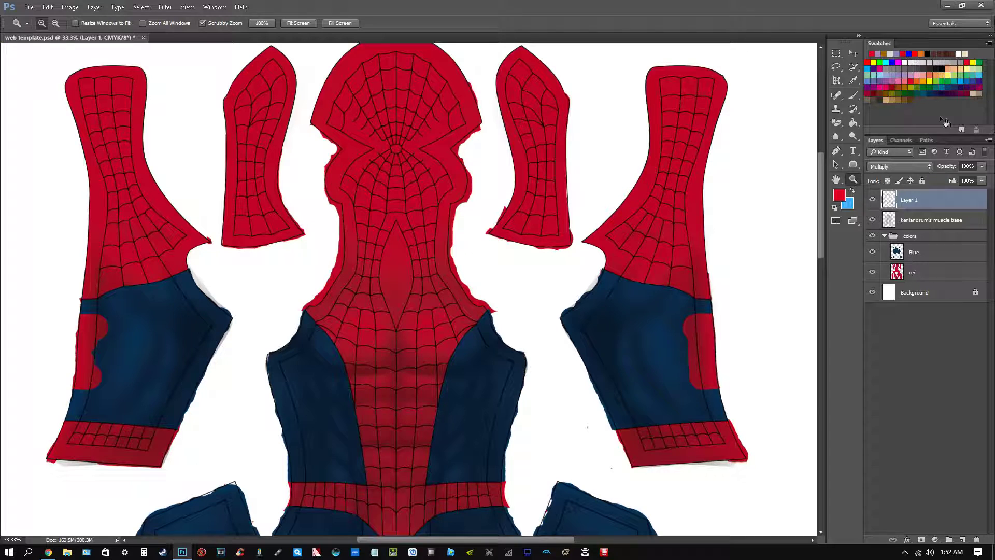
{"action": "left_click", "coordinate": [841, 196]}
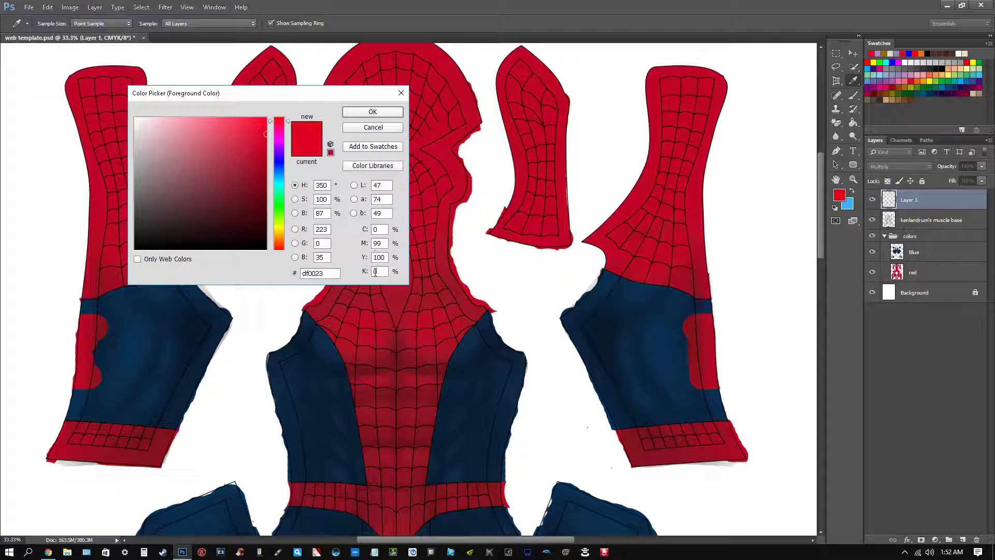
{"action": "left_click", "coordinate": [48, 552]}
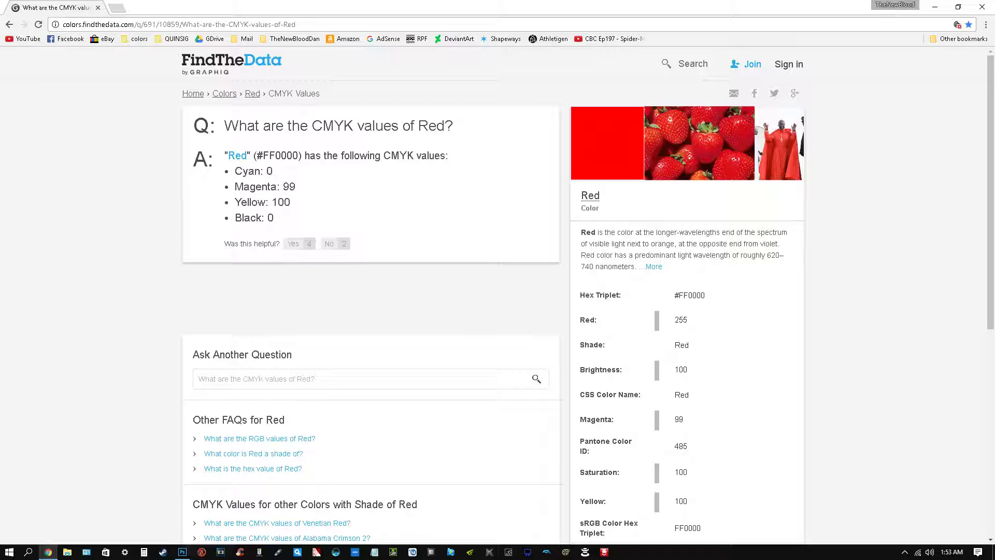
{"action": "left_click", "coordinate": [182, 552]}
{"action": "left_click", "coordinate": [182, 552]}
{"action": "left_click", "coordinate": [182, 552]}
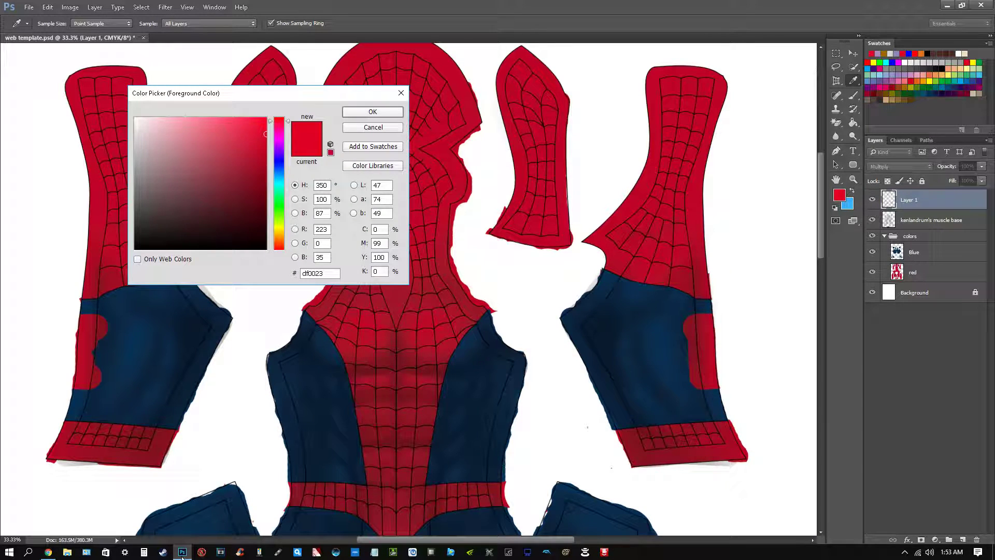
{"action": "left_click", "coordinate": [182, 553]}
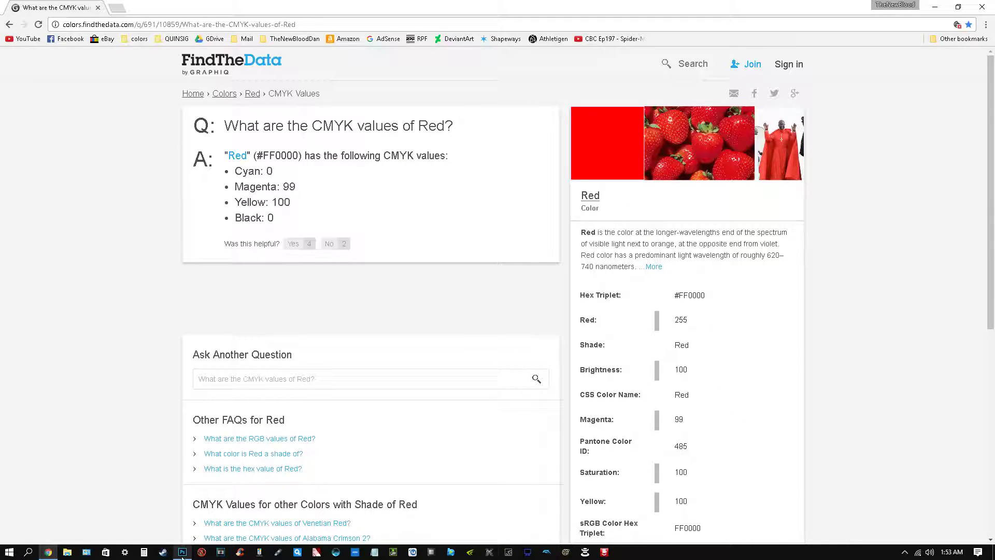
{"action": "left_click", "coordinate": [182, 553]}
{"action": "left_click", "coordinate": [182, 553]}
{"action": "left_click", "coordinate": [182, 553]}
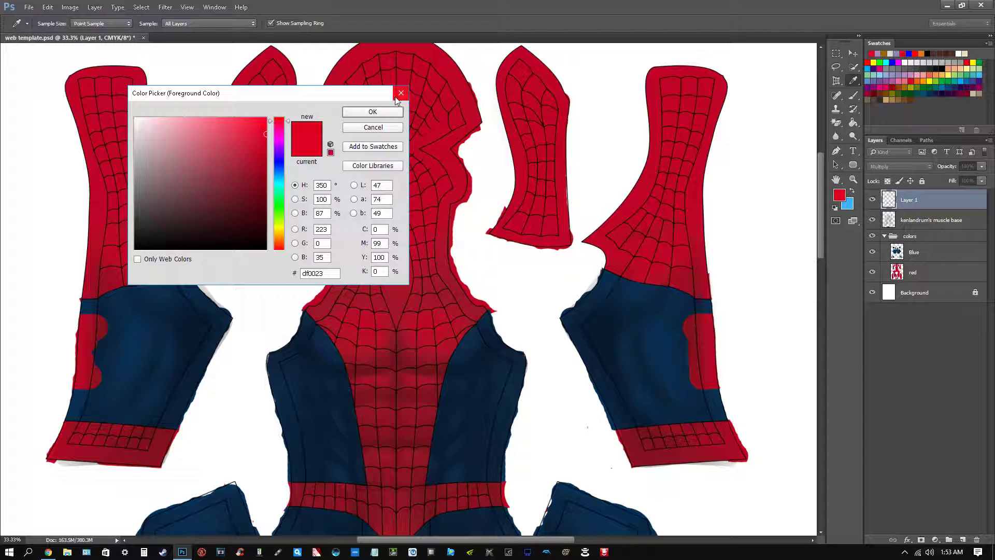
{"action": "left_click", "coordinate": [401, 93]}
{"action": "key", "text": "z"}
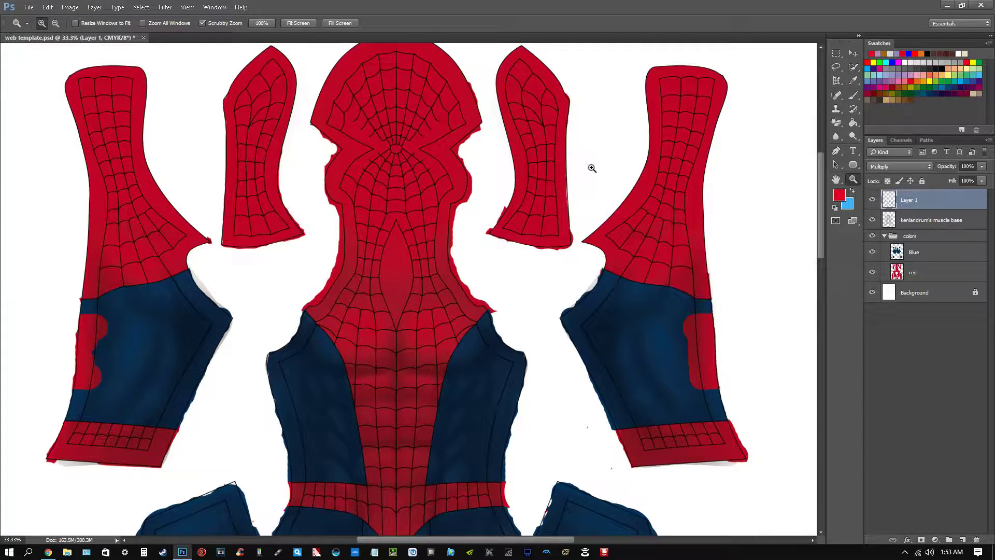
Set the foreground colour to black from the Swatches panel, dismissing the swatch naming prompt
{"action": "left_click", "coordinate": [591, 168]}
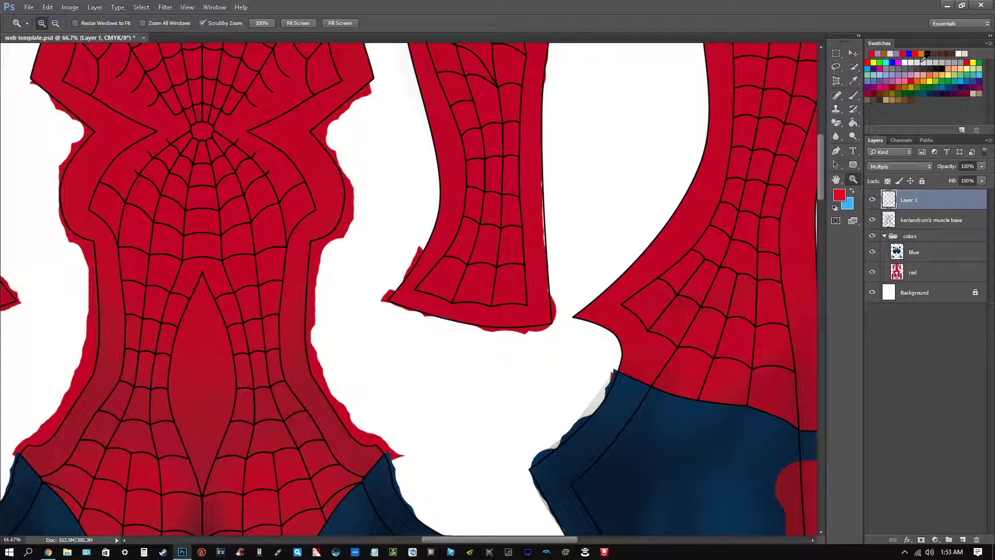
{"action": "double_click", "coordinate": [933, 68]}
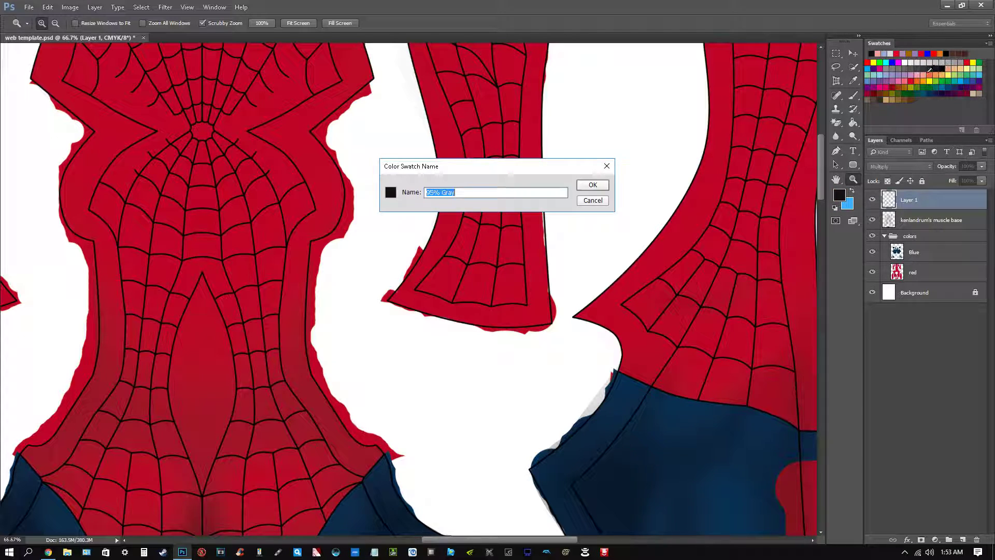
{"action": "left_click", "coordinate": [606, 166]}
{"action": "left_click", "coordinate": [920, 75]}
{"action": "left_click", "coordinate": [943, 69]}
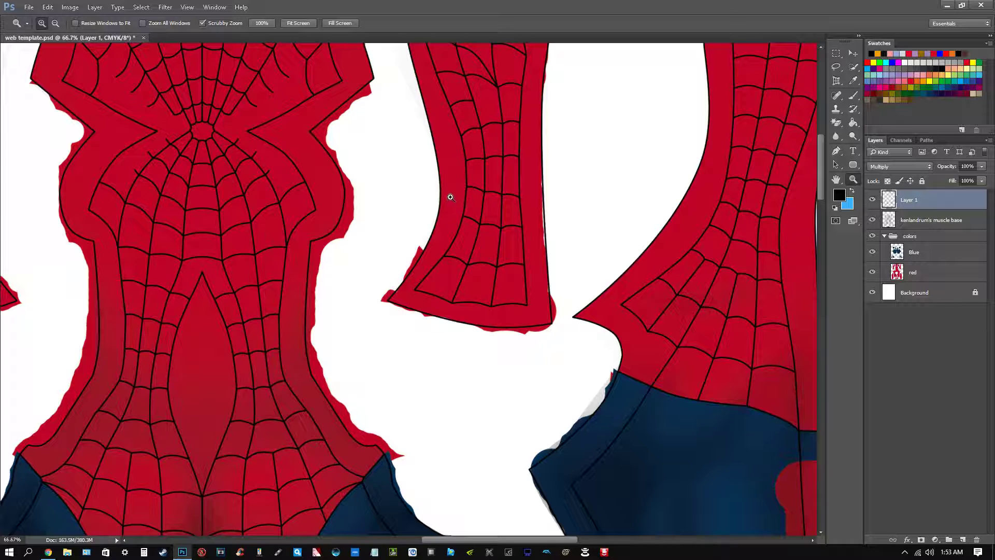
Recheck Red's CMYK values on FindTheData, then open the foreground colour picker showing black
{"action": "left_click", "coordinate": [49, 552]}
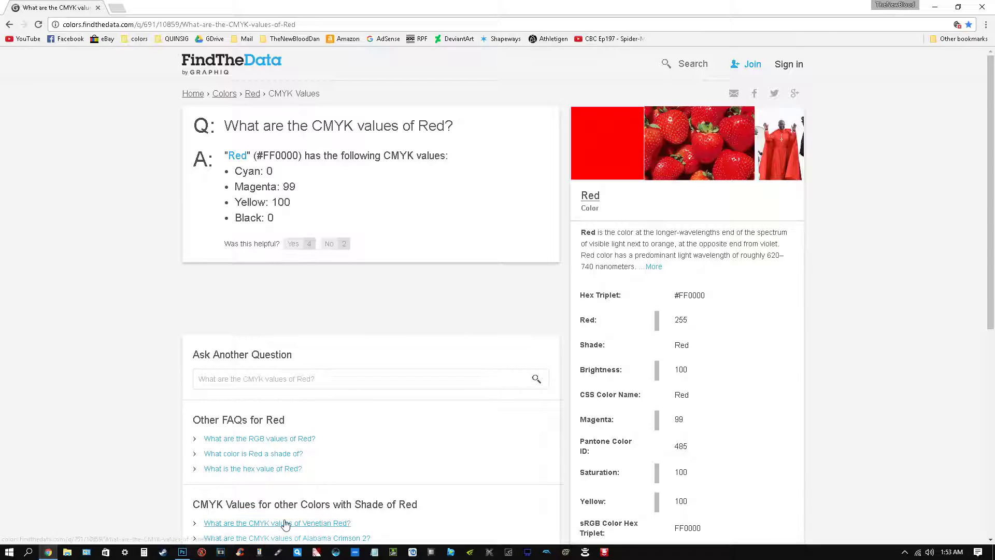
{"action": "key", "text": "alt+Tab"}
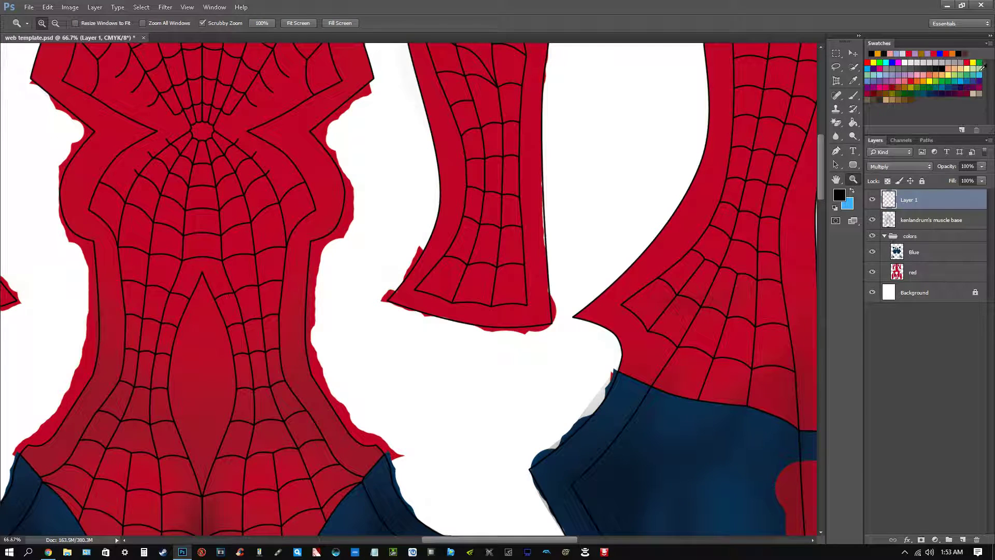
{"action": "left_click", "coordinate": [840, 195]}
{"action": "left_click", "coordinate": [369, 230]}
{"action": "left_click", "coordinate": [48, 552]}
{"action": "key", "text": "alt+Tab"}
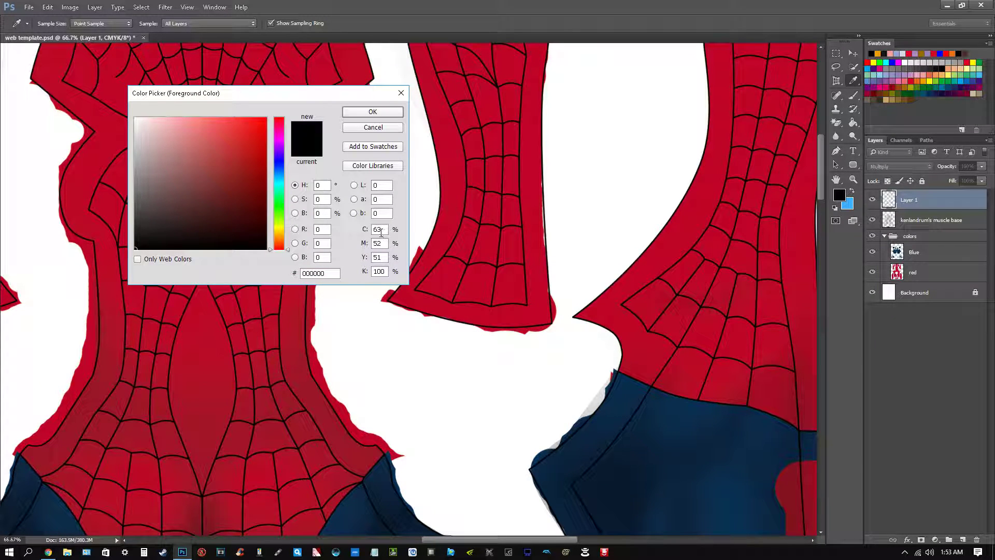
{"action": "left_click_drag", "start_coordinate": [384, 229], "coordinate": [367, 229]}
{"action": "left_click", "coordinate": [48, 551]}
{"action": "key", "text": "alt+Tab"}
{"action": "left_click_drag", "start_coordinate": [383, 243], "coordinate": [339, 243]}
{"action": "type", "text": "99"}
{"action": "left_click", "coordinate": [48, 552]}
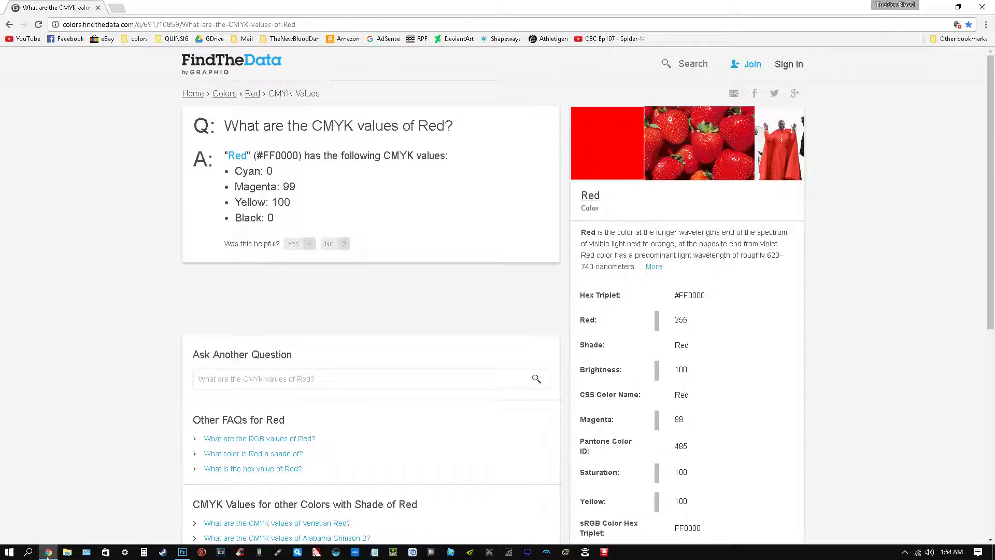
{"action": "left_click", "coordinate": [48, 552]}
{"action": "double_click", "coordinate": [385, 256]}
{"action": "type", "text": "100"}
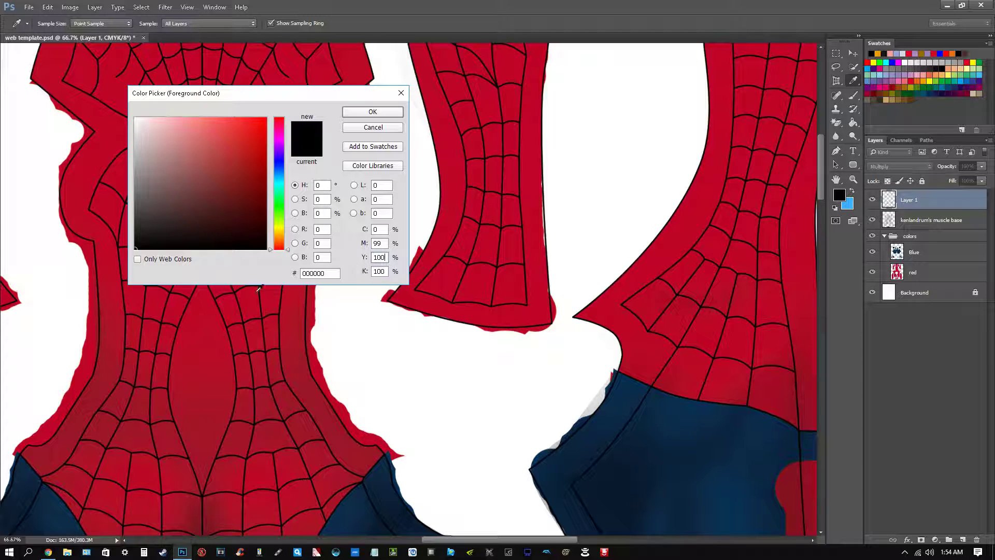
{"action": "left_click", "coordinate": [48, 553]}
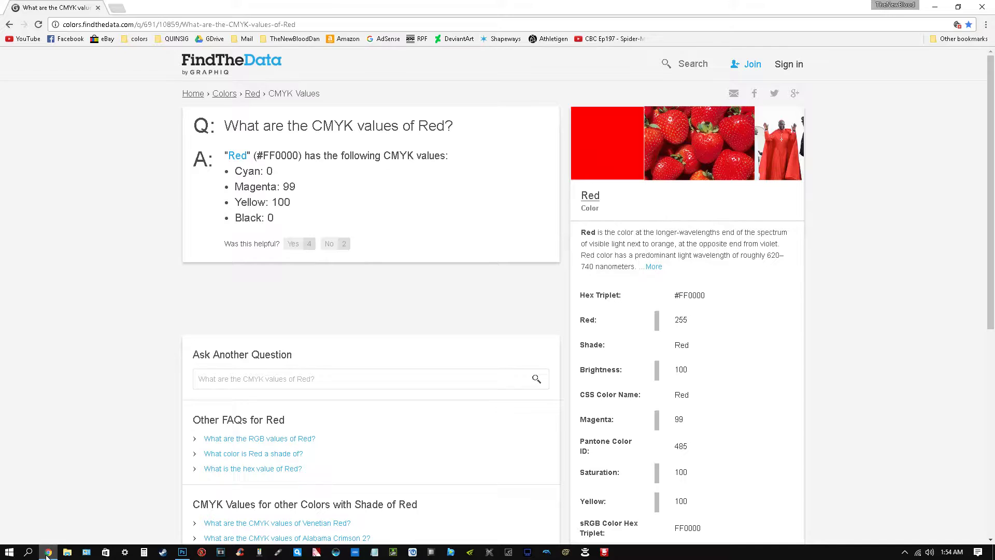
{"action": "left_click", "coordinate": [48, 553]}
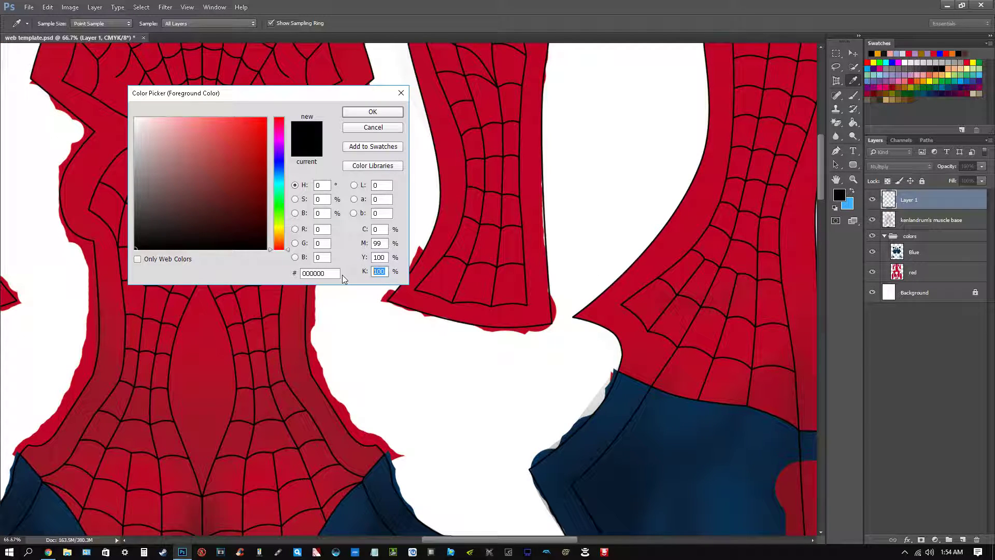
{"action": "type", "text": "0"}
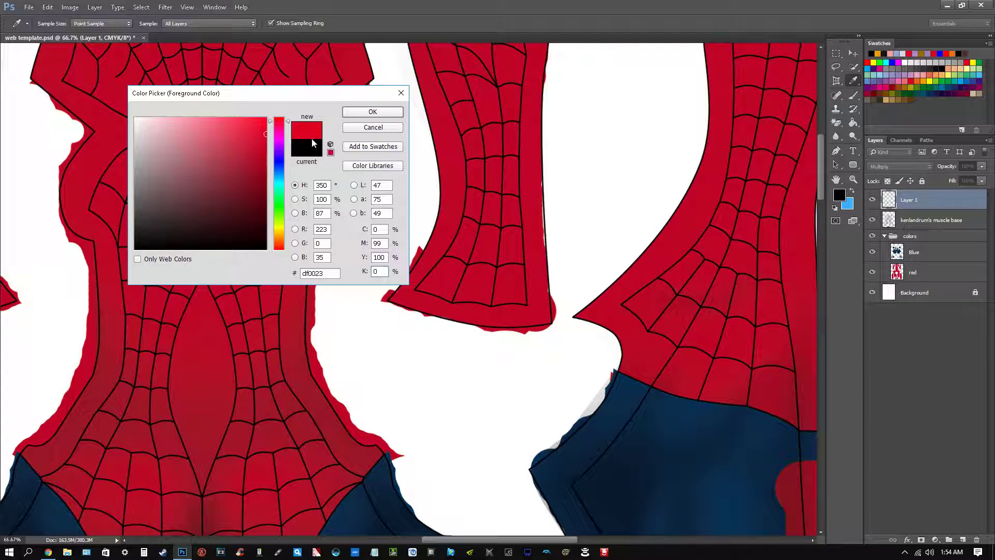
{"action": "left_click", "coordinate": [401, 93]}
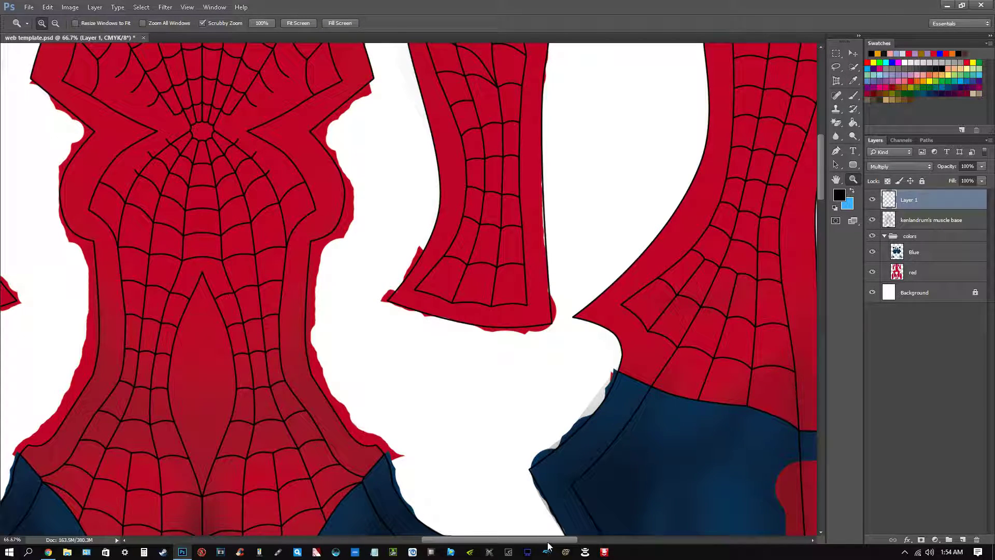
{"action": "scroll", "coordinate": [544, 531], "scroll_direction": "left", "scroll_amount": 8}
{"action": "scroll", "coordinate": [497, 453], "scroll_direction": "up", "scroll_amount": 2}
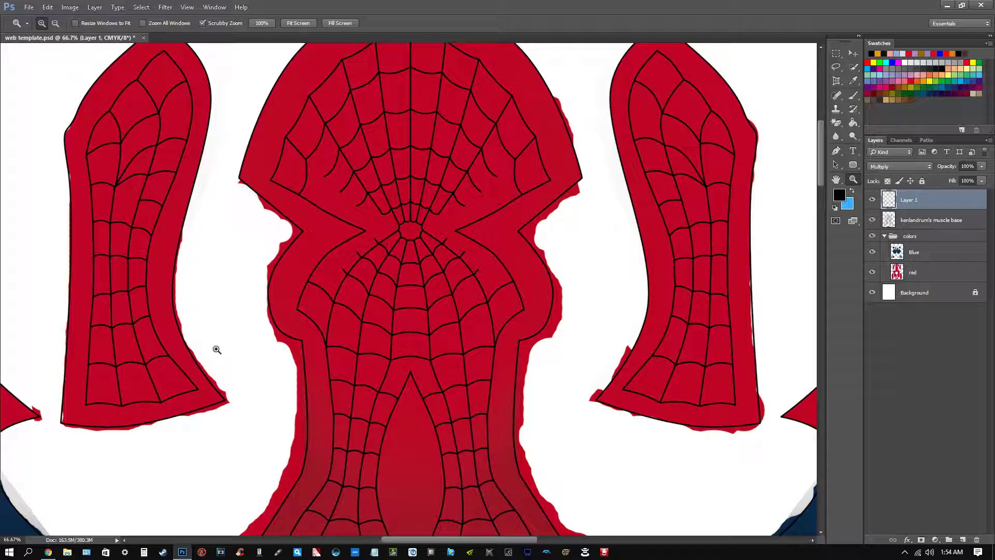
{"action": "scroll", "coordinate": [217, 342], "scroll_direction": "down", "scroll_amount": 2}
{"action": "scroll", "coordinate": [228, 352], "scroll_direction": "up", "scroll_amount": 2}
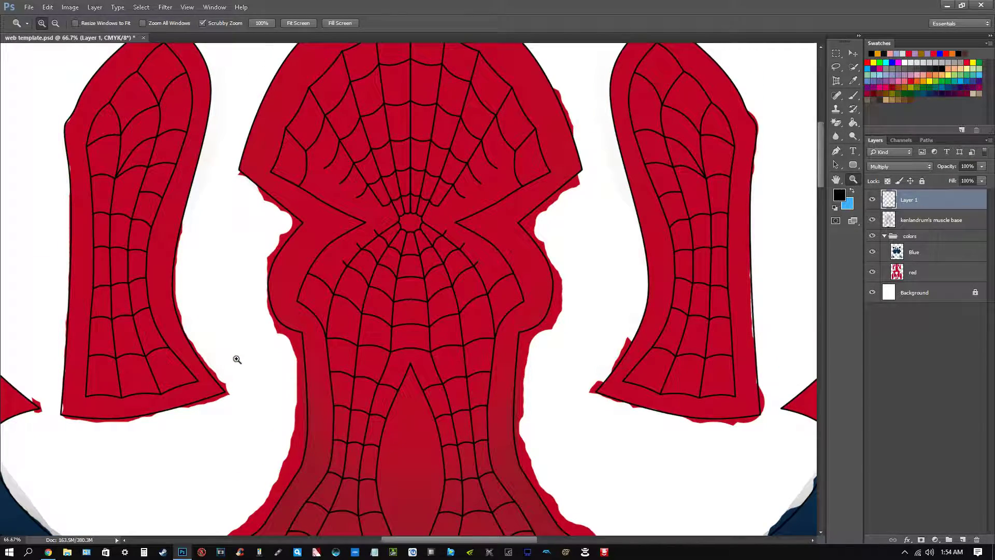
{"action": "scroll", "coordinate": [236, 357], "scroll_direction": "up", "scroll_amount": 1}
{"action": "scroll", "coordinate": [234, 357], "scroll_direction": "down", "scroll_amount": 1}
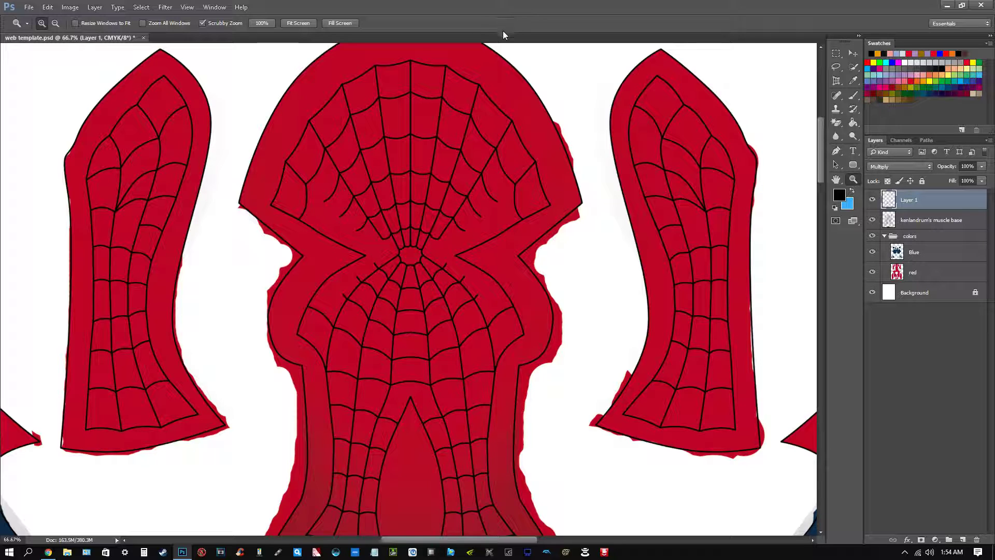
{"action": "scroll", "coordinate": [421, 231], "scroll_direction": "up", "scroll_amount": 1}
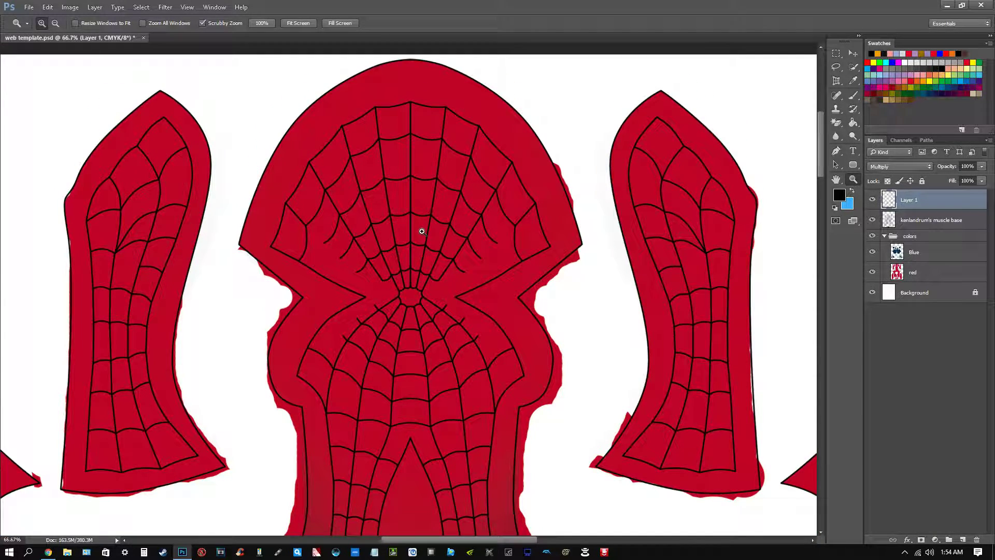
{"action": "scroll", "coordinate": [421, 231], "scroll_direction": "down", "scroll_amount": 1}
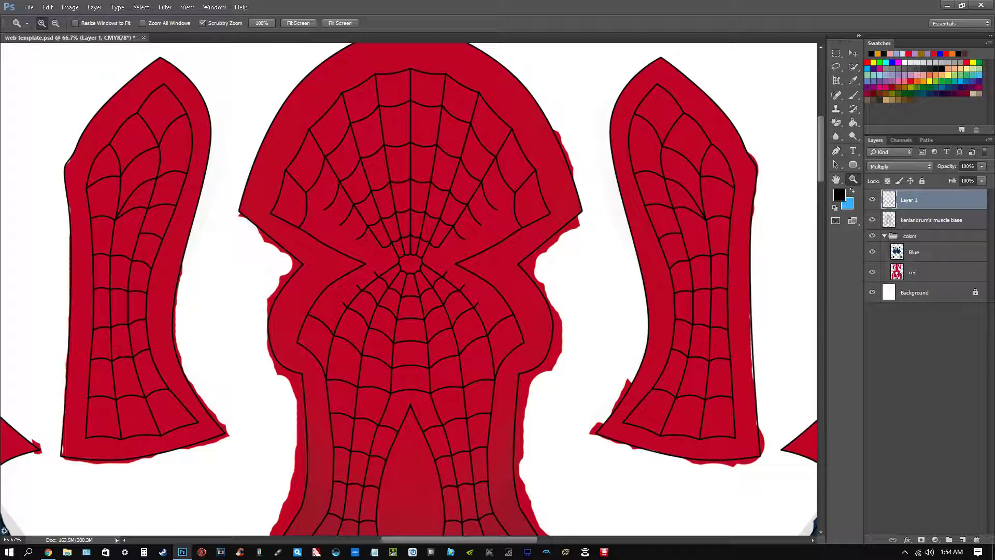
{"action": "left_click", "coordinate": [48, 552]}
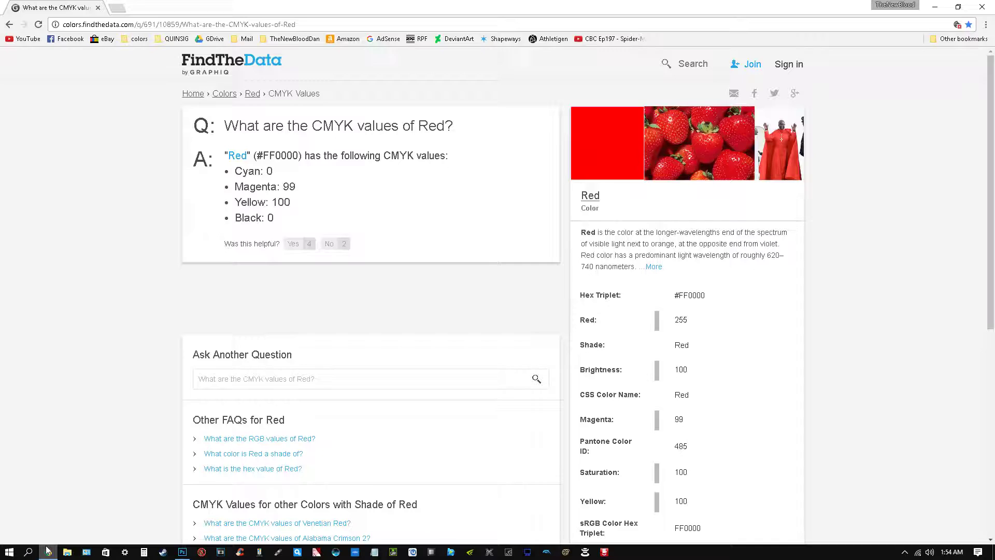
{"action": "left_click", "coordinate": [183, 552]}
{"action": "scroll", "coordinate": [496, 294], "scroll_direction": "up", "scroll_amount": 1}
{"action": "scroll", "coordinate": [496, 294], "scroll_direction": "down", "scroll_amount": 3}
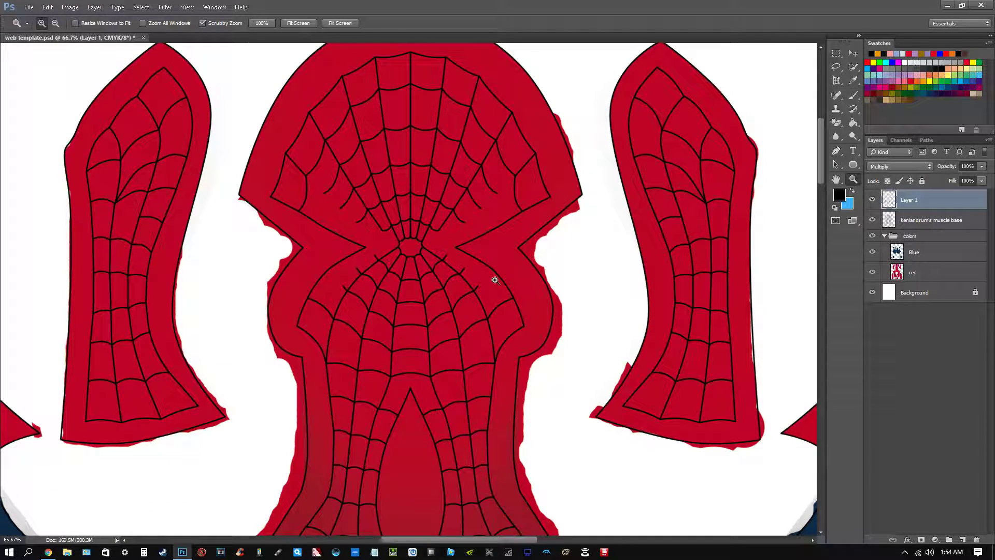
{"action": "scroll", "coordinate": [479, 414], "scroll_direction": "down", "scroll_amount": 4}
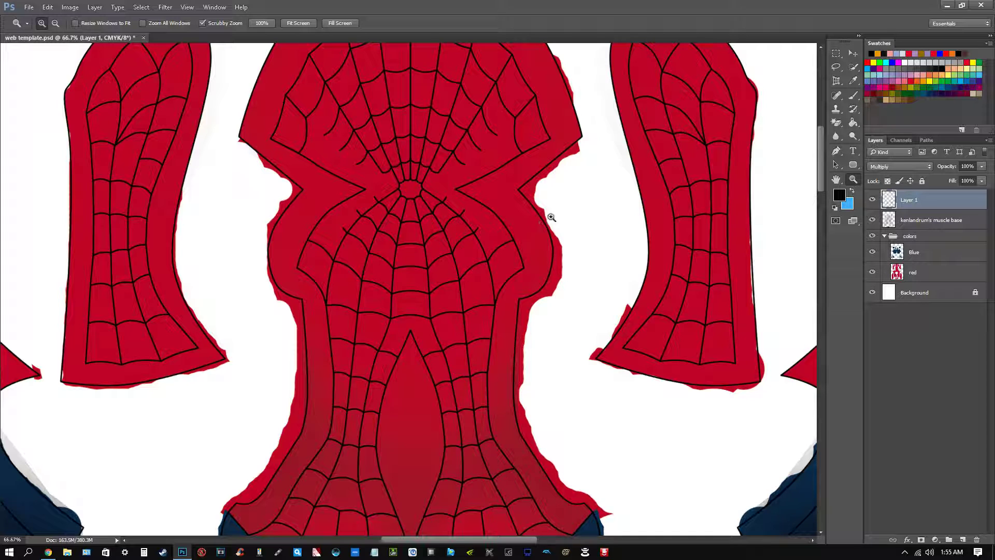
{"action": "scroll", "coordinate": [508, 218], "scroll_direction": "up", "scroll_amount": 5}
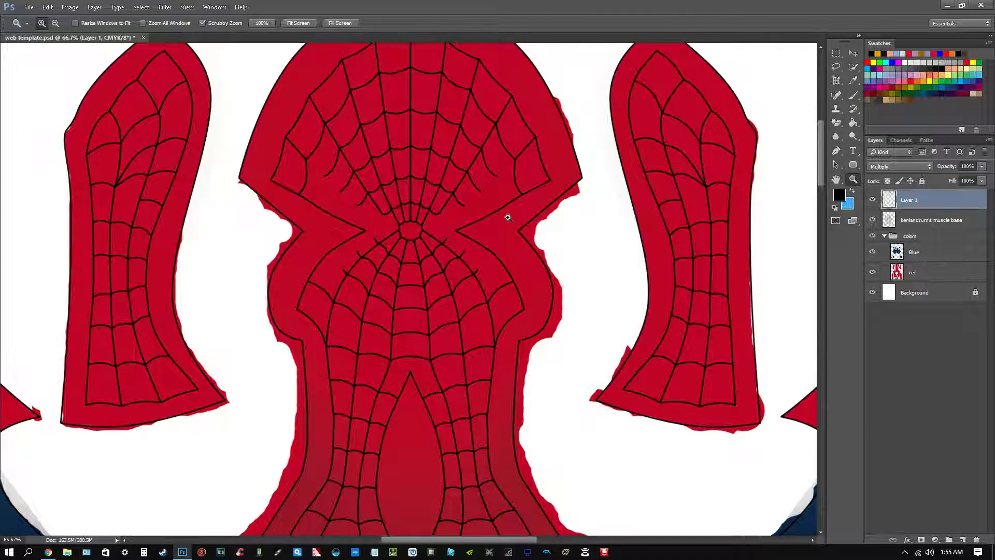